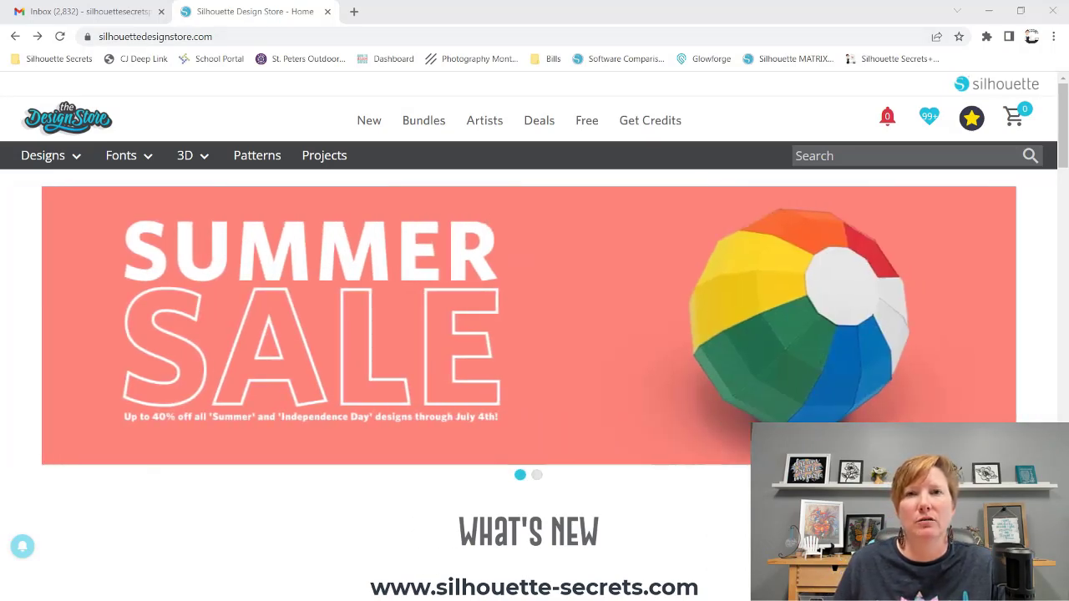
- Bring up the Sweet Summertime Free Design of the Week slide and select the Free navigation link
{"action": "left_click", "coordinate": [537, 475]}
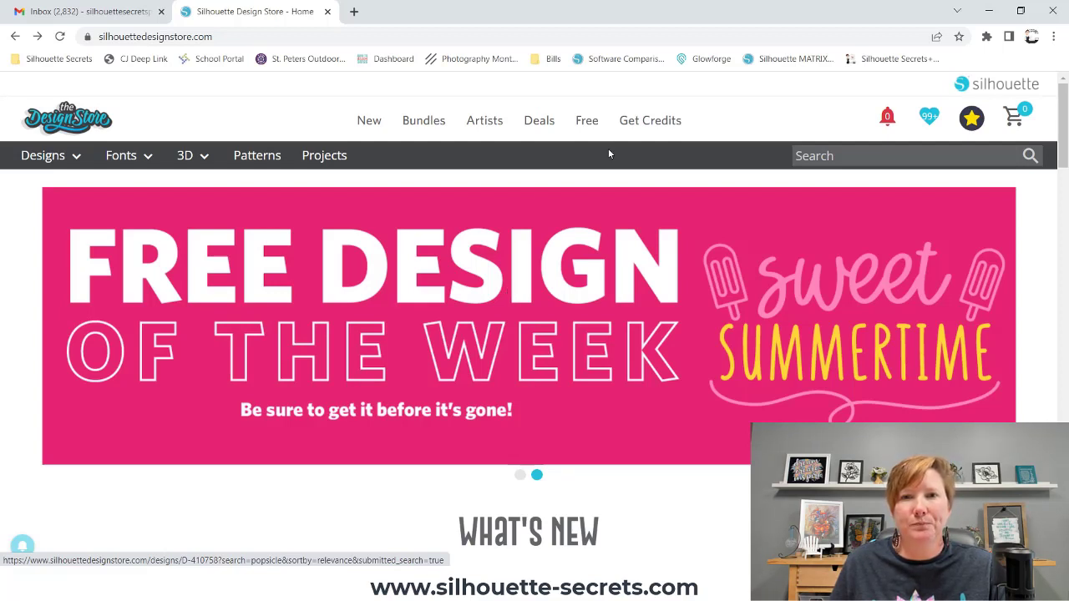
{"action": "left_click", "coordinate": [587, 122]}
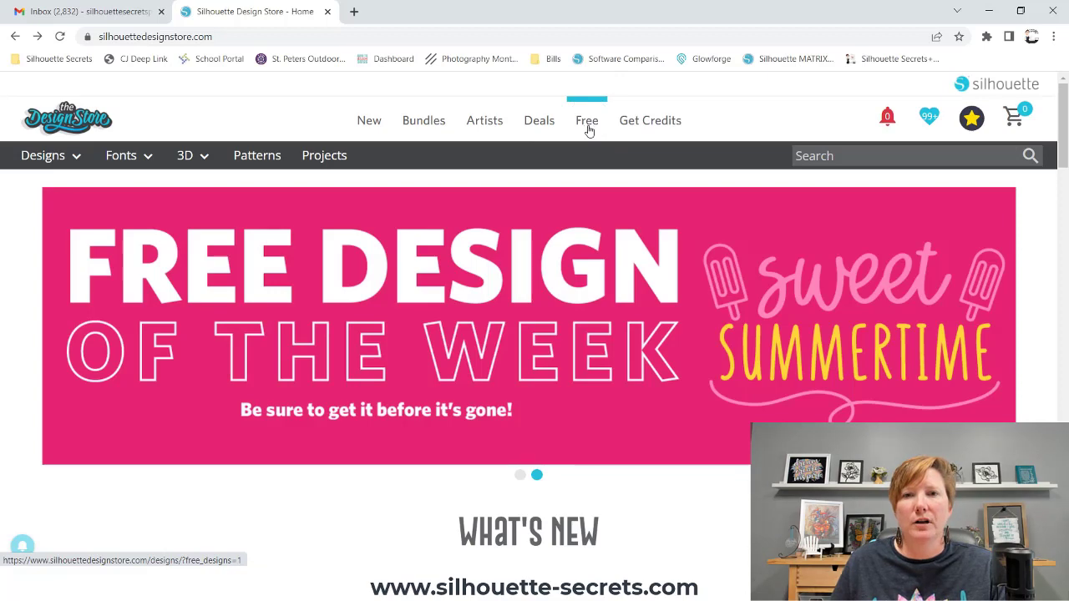
{"action": "left_click", "coordinate": [586, 125]}
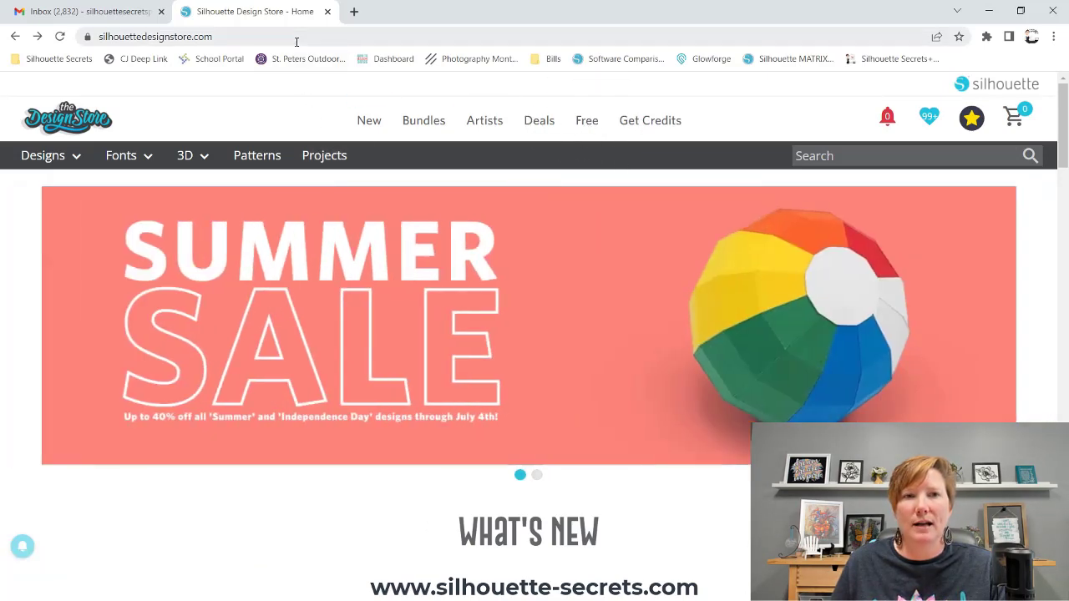
{"action": "left_click", "coordinate": [592, 125]}
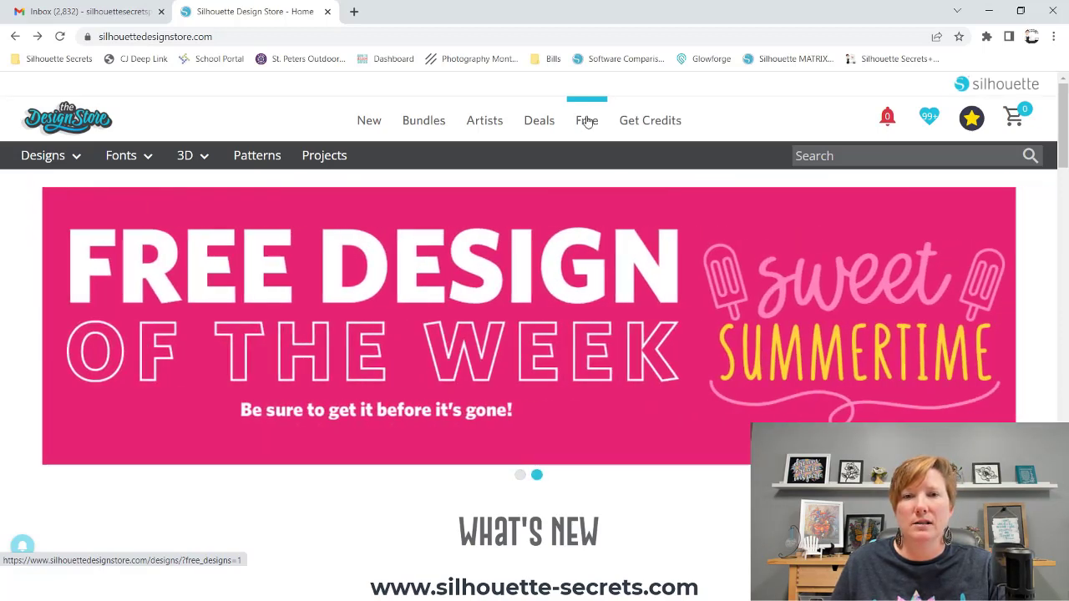
- Open the free designs listing and the Sweet Summertime Popsicles product window
{"action": "left_click", "coordinate": [589, 123]}
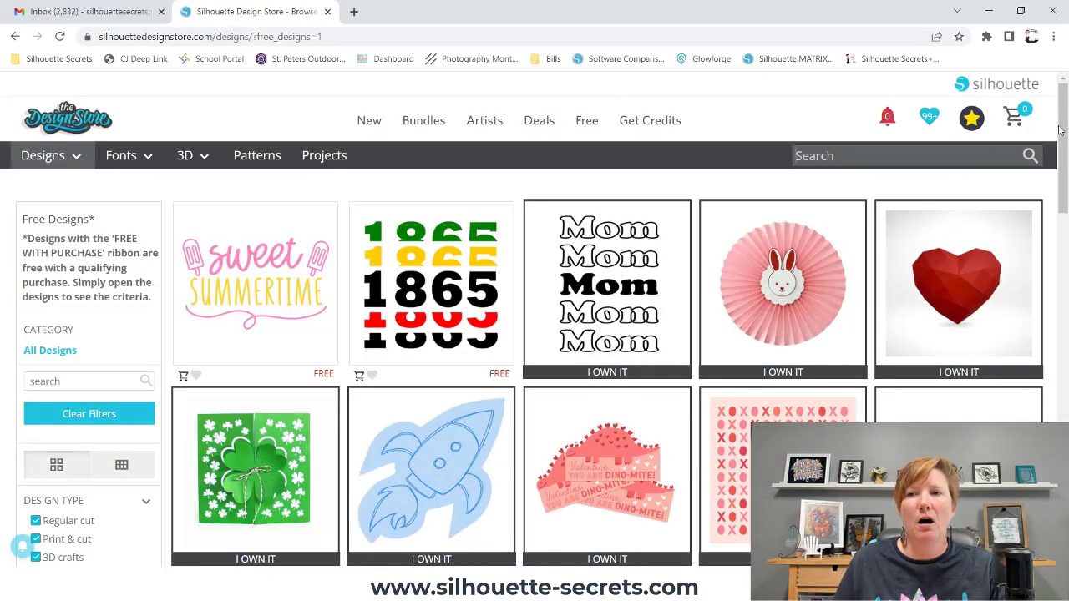
{"action": "left_click_drag", "start_coordinate": [1065, 152], "coordinate": [1065, 117]}
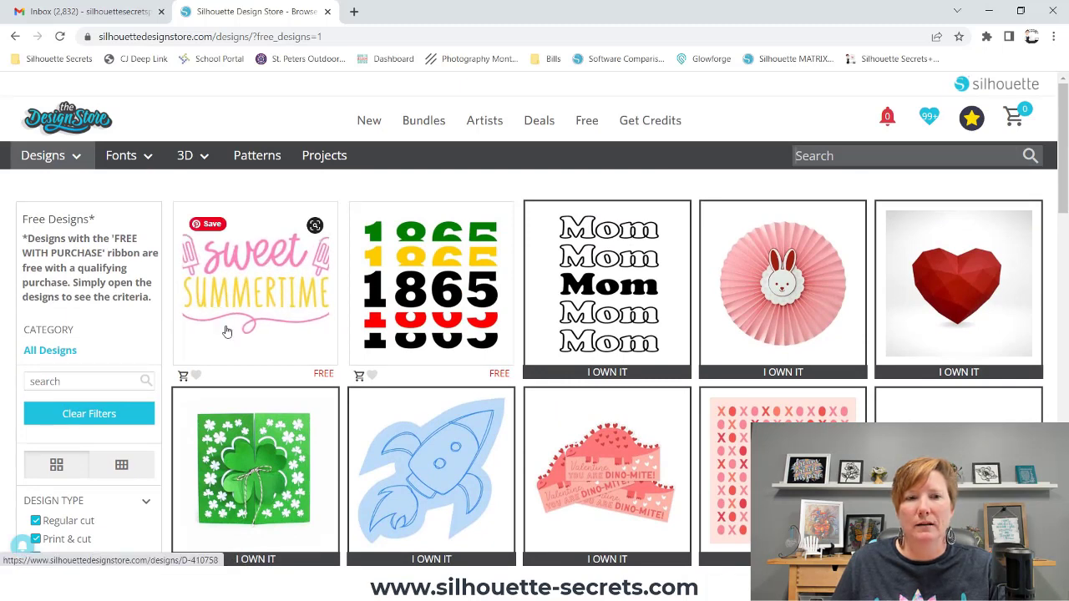
{"action": "left_click", "coordinate": [183, 382]}
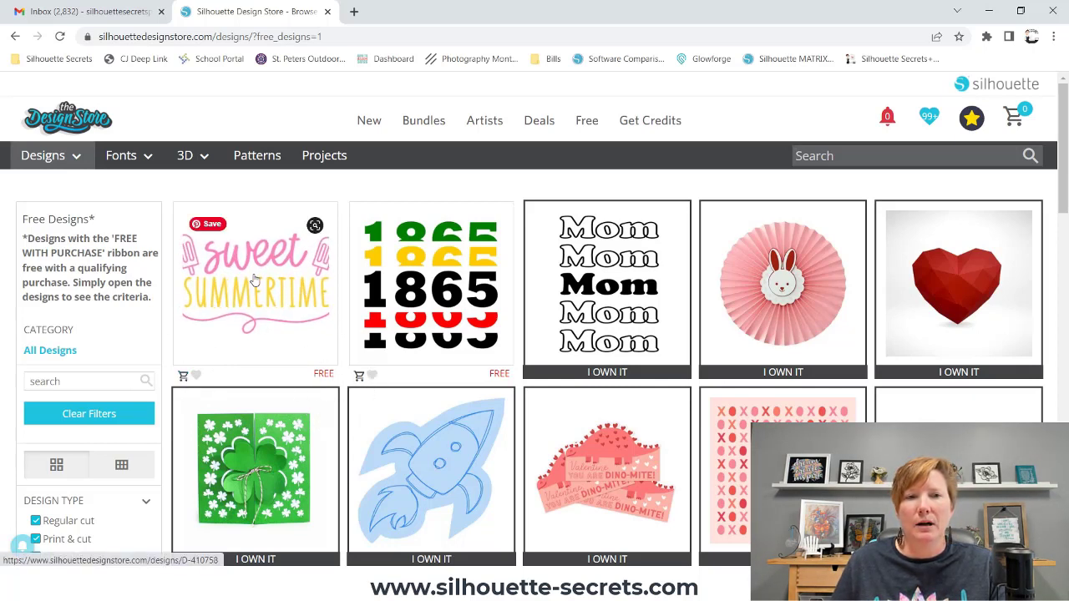
{"action": "left_click", "coordinate": [288, 284]}
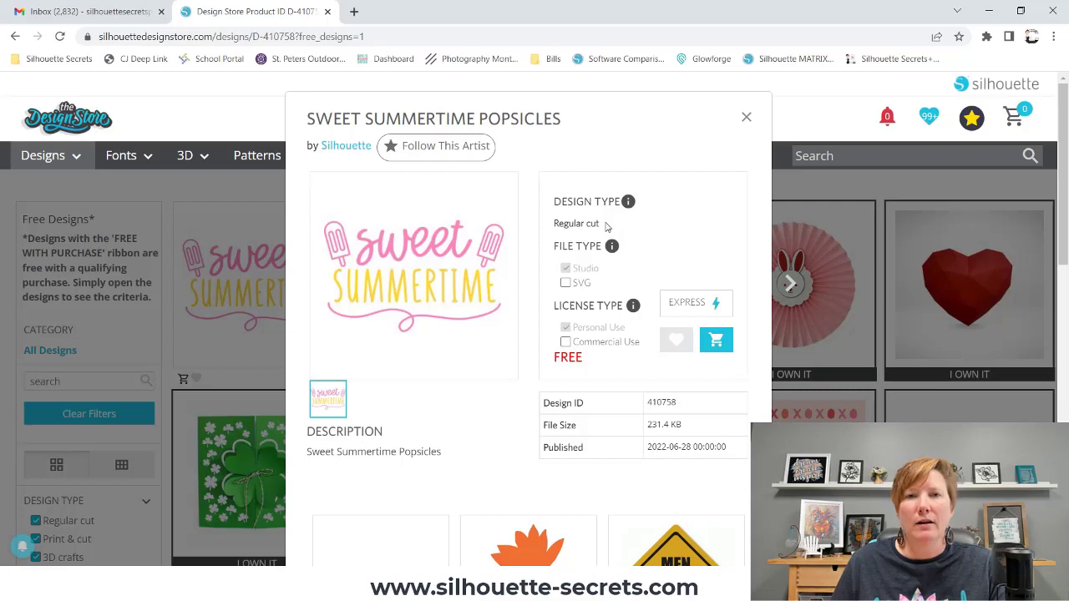
- Include the SVG file type alongside Studio for Sweet Summertime Popsicles
{"action": "left_click", "coordinate": [565, 284]}
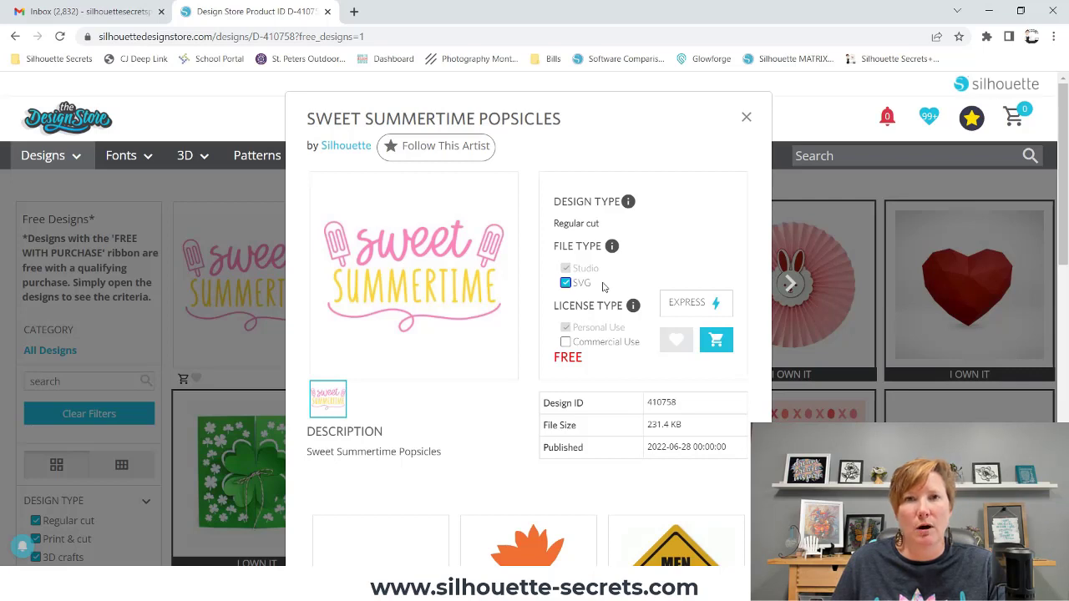
{"action": "left_click", "coordinate": [567, 284]}
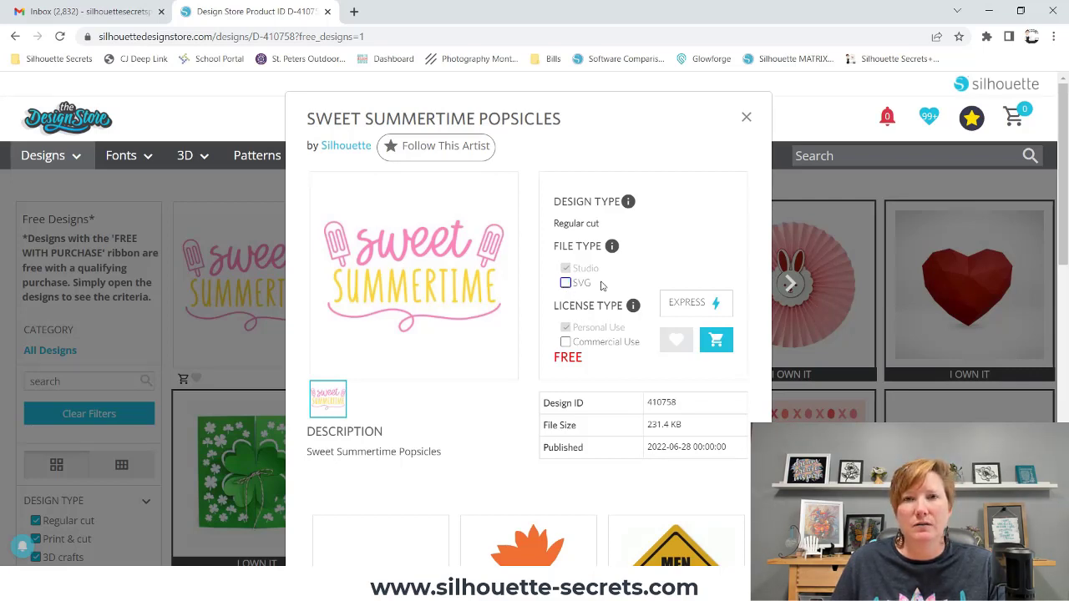
{"action": "left_click", "coordinate": [567, 283]}
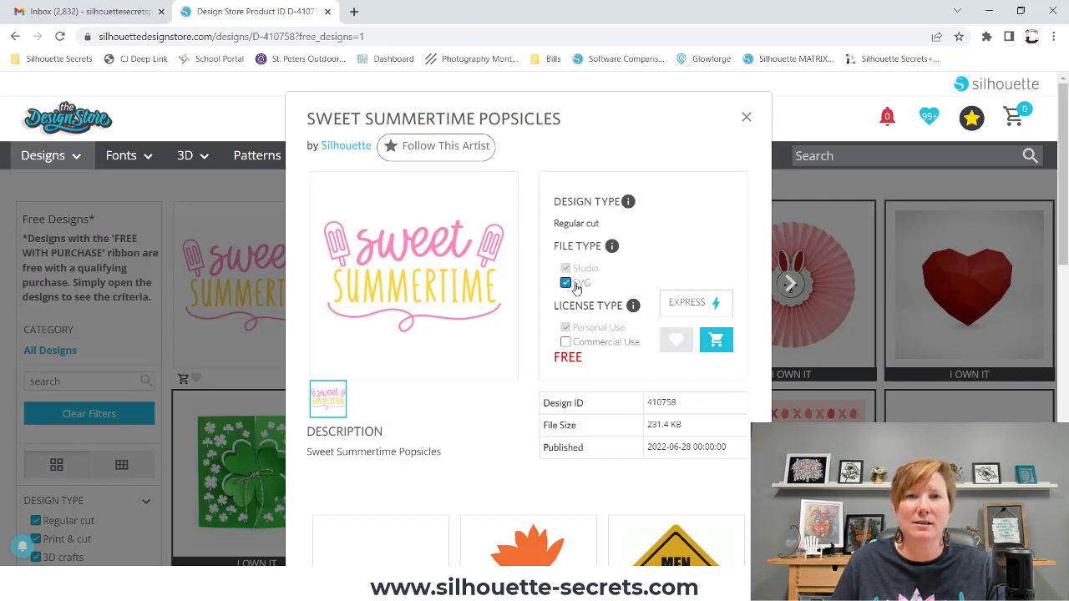
- Check the Commercial Use price, return to the free personal-use licence, and add the design to the cart
{"action": "left_click", "coordinate": [566, 343]}
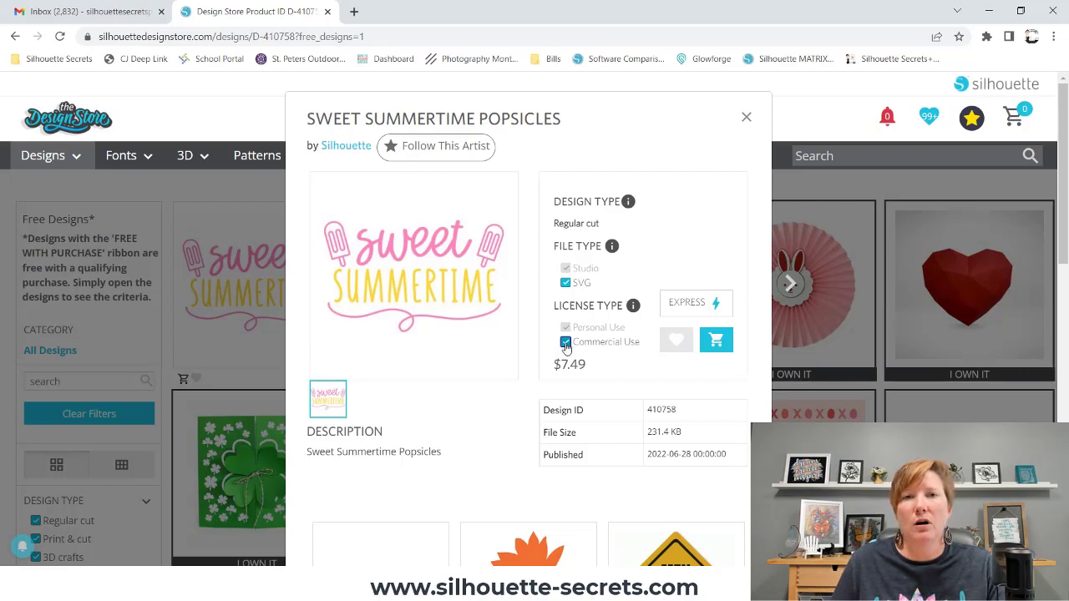
{"action": "left_click", "coordinate": [566, 343]}
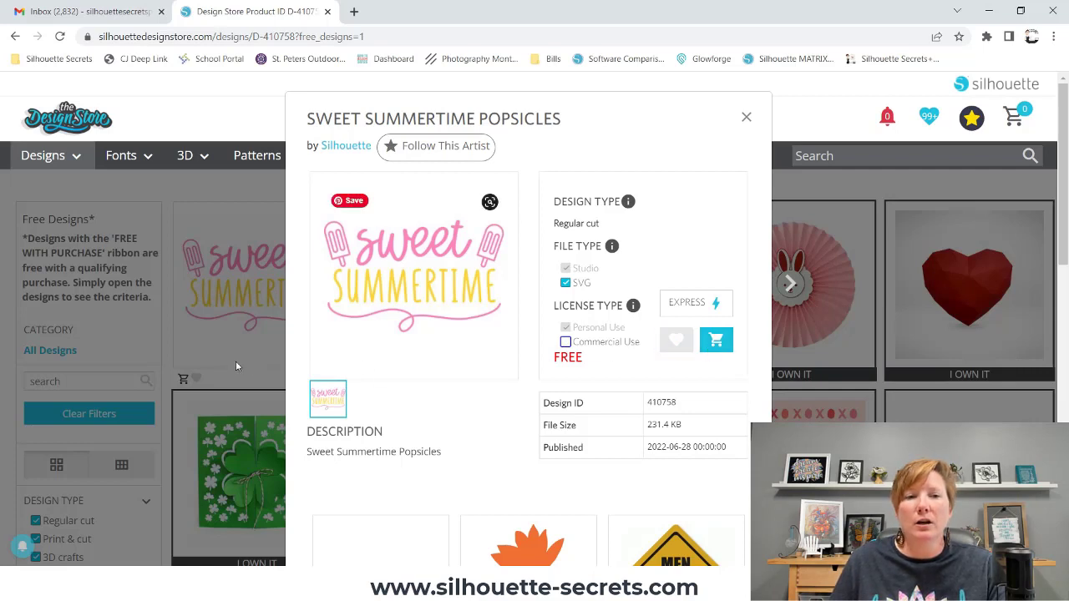
{"action": "left_click", "coordinate": [717, 342]}
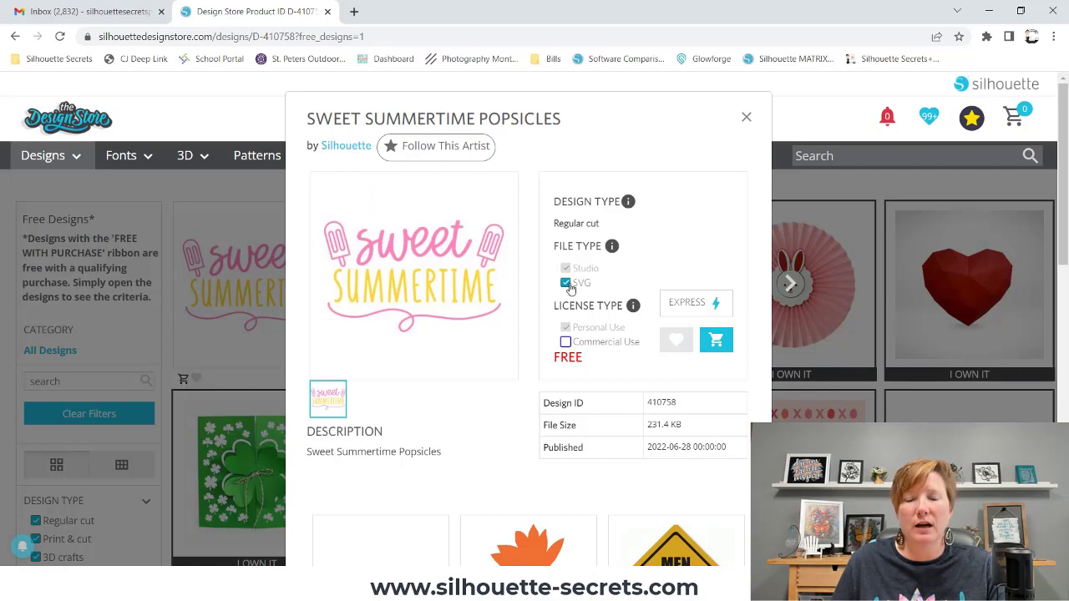
- Add the free design to the cart, close its product window, and view the $0.00 cart
{"action": "left_click", "coordinate": [715, 340]}
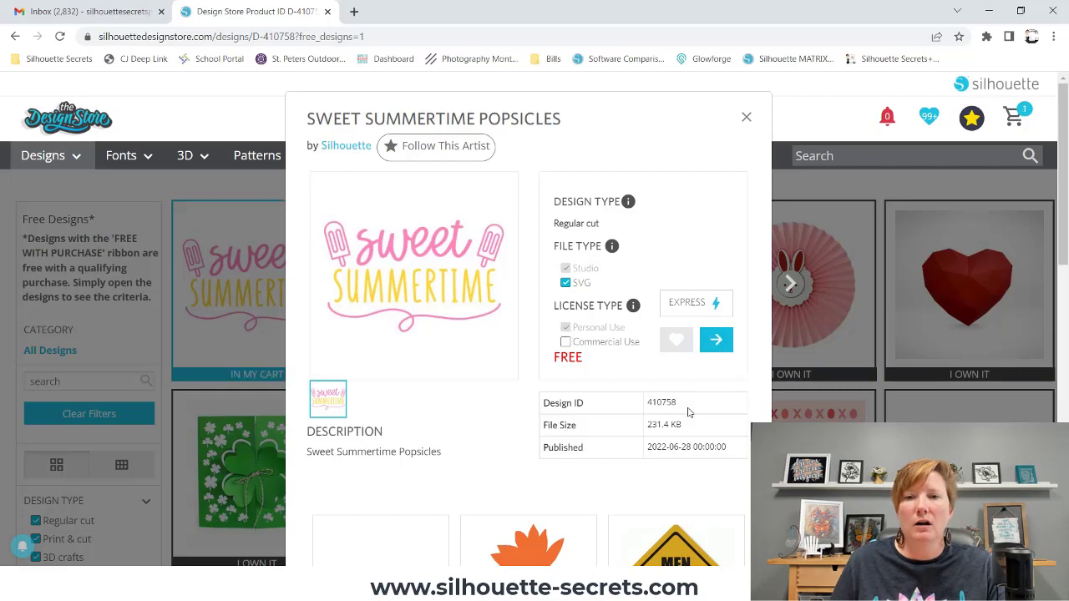
{"action": "left_click", "coordinate": [746, 118]}
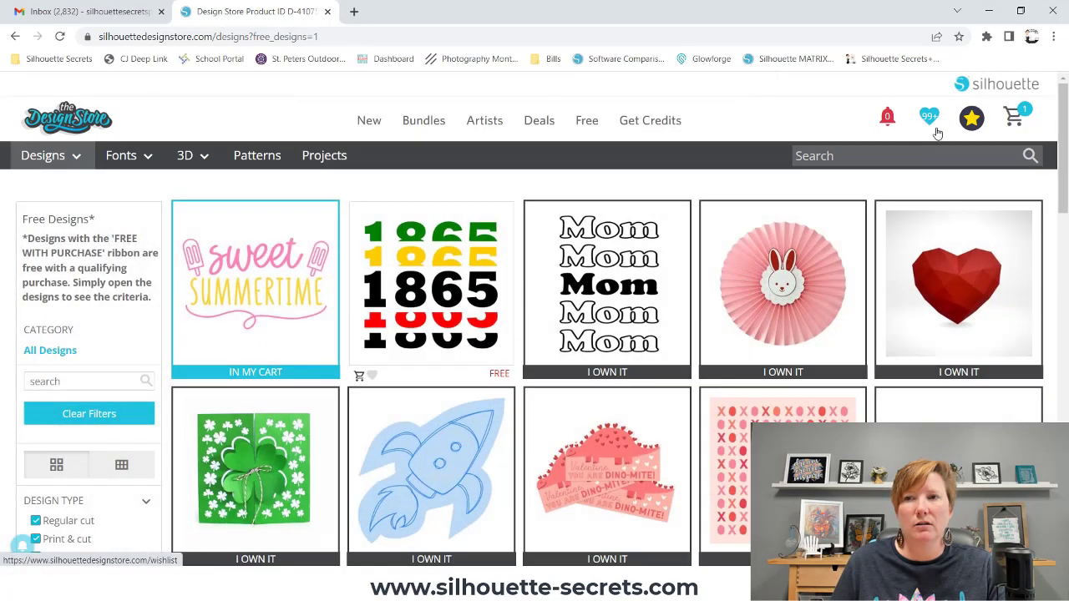
{"action": "left_click", "coordinate": [1013, 118]}
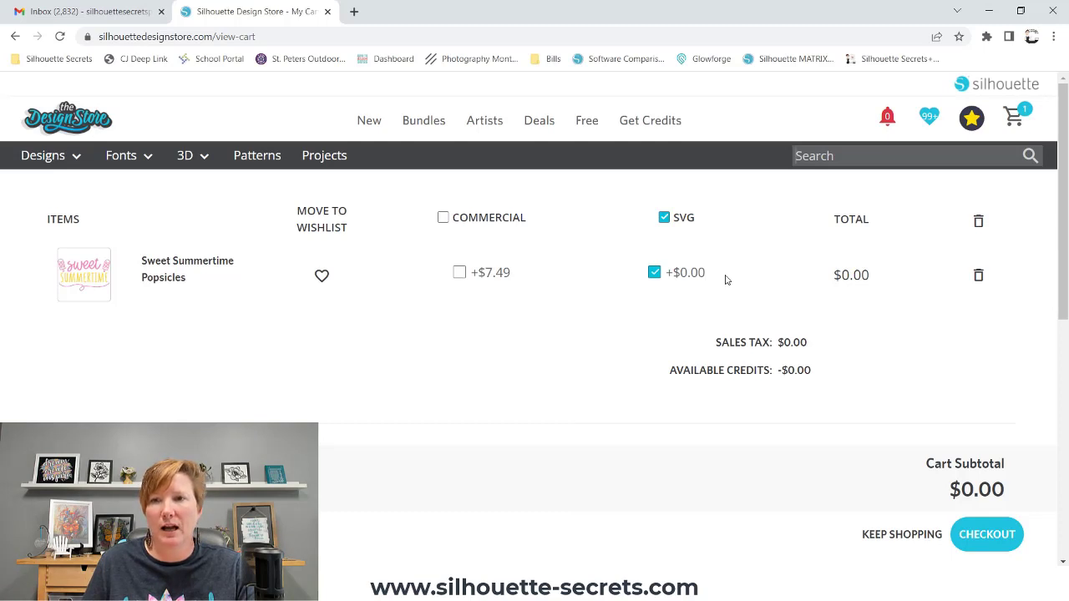
- Check out and enter the account password to authorize the free download
{"action": "left_click", "coordinate": [986, 538]}
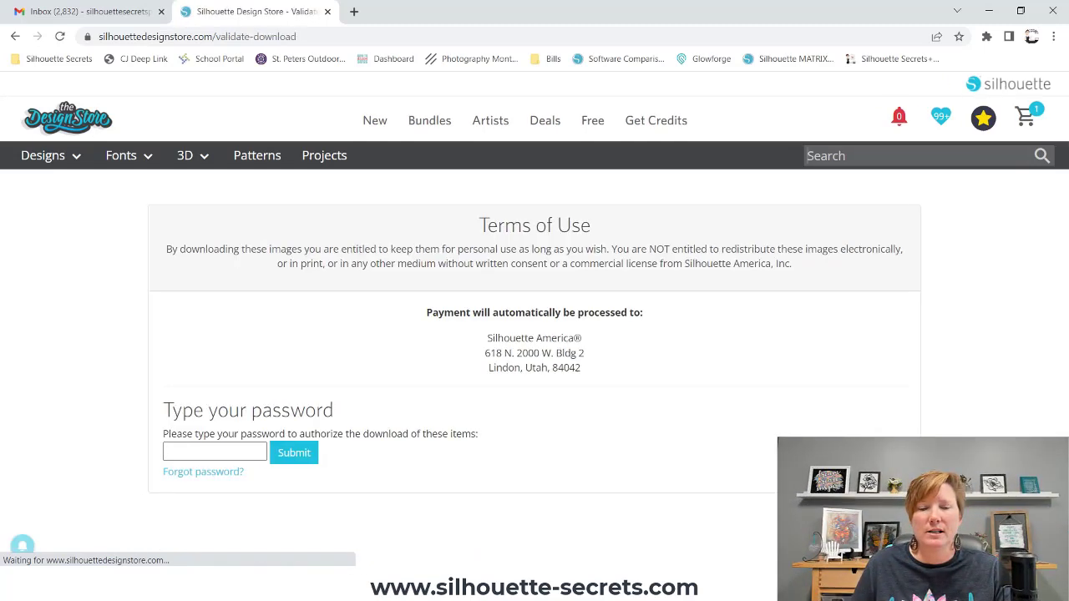
{"action": "left_click", "coordinate": [249, 451]}
{"action": "type", "text": "•••••••"}
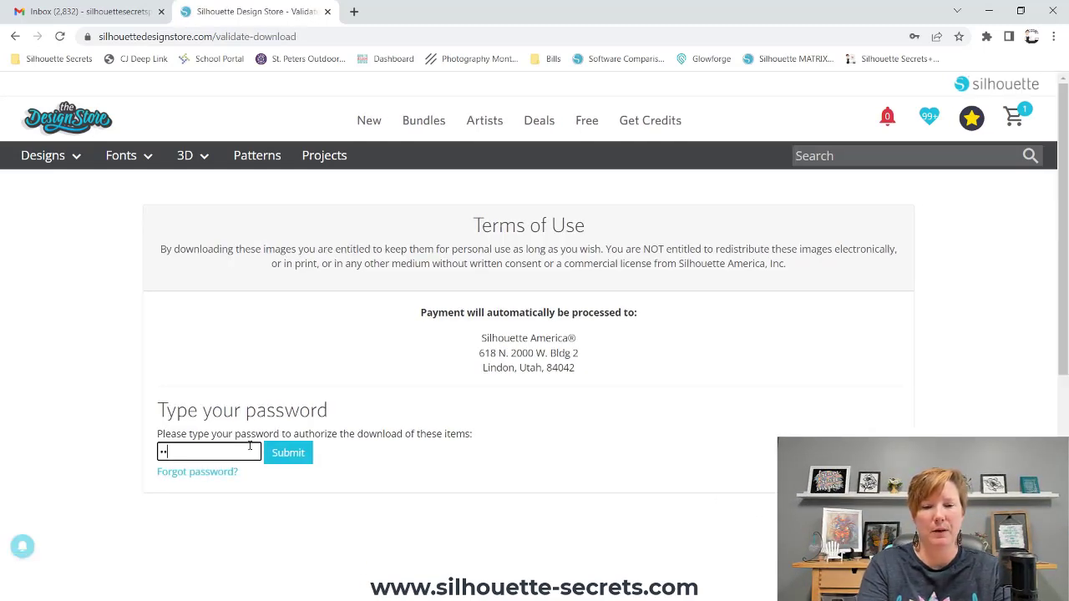
{"action": "type", "text": "••••"}
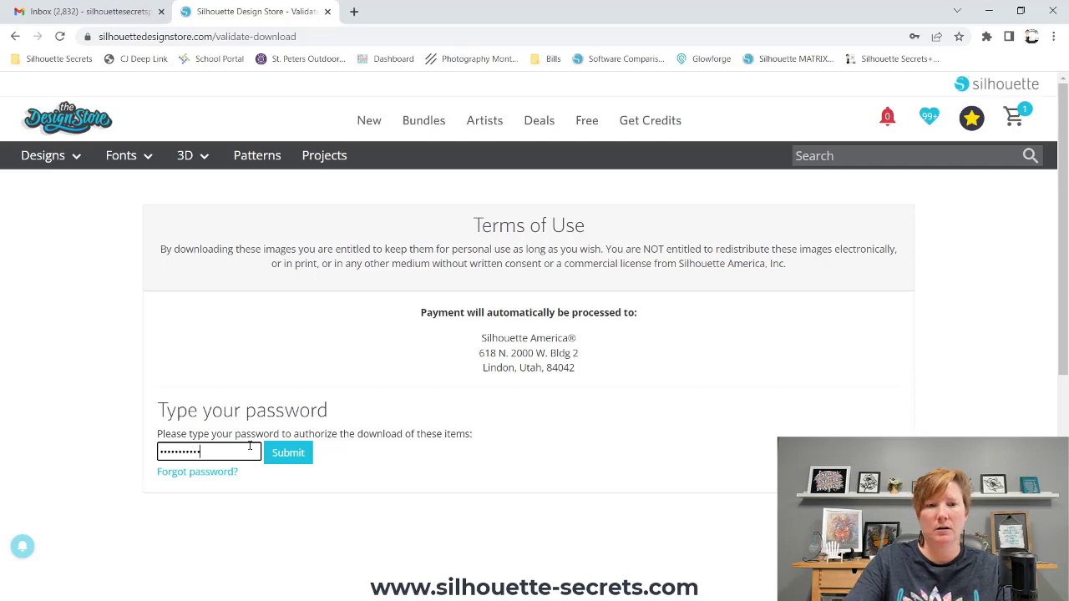
{"action": "key", "text": "Return"}
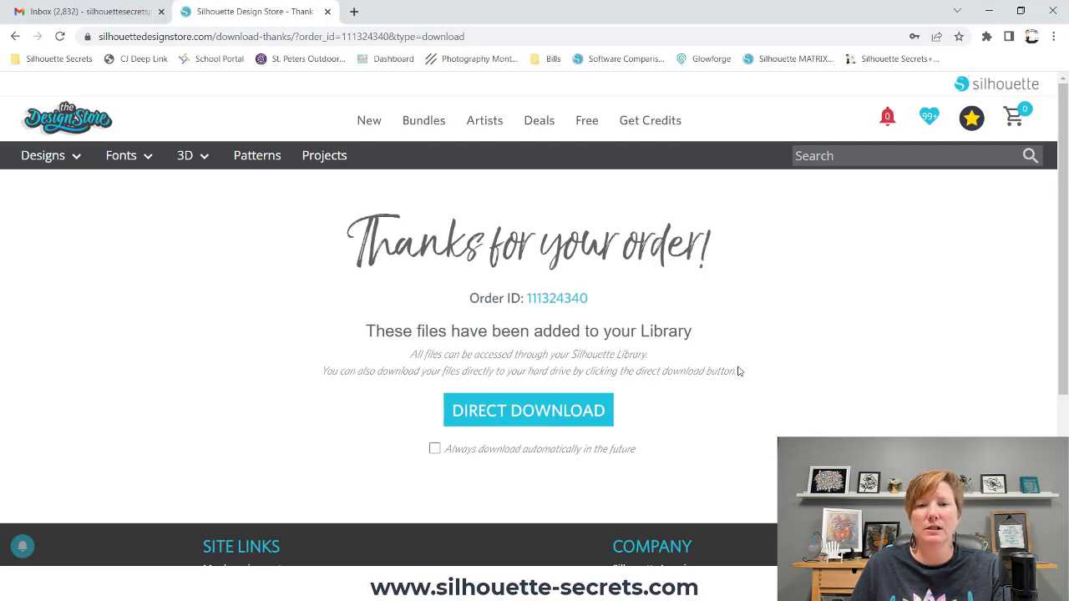
- Start the direct download, then download Sweet Summertime Popsicles from the order details
{"action": "left_click", "coordinate": [549, 413]}
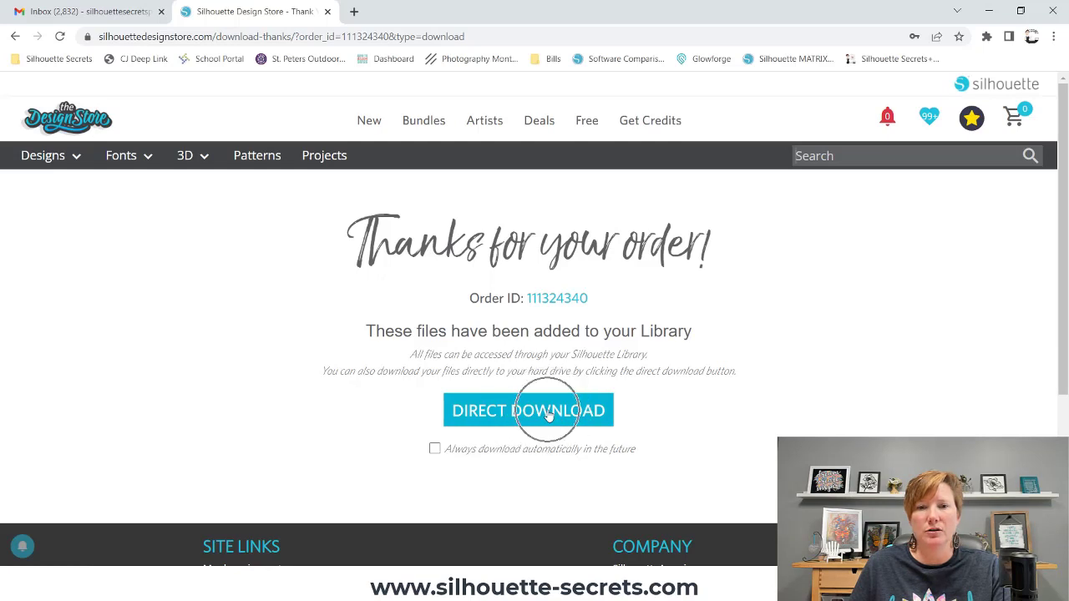
{"action": "left_click", "coordinate": [564, 300]}
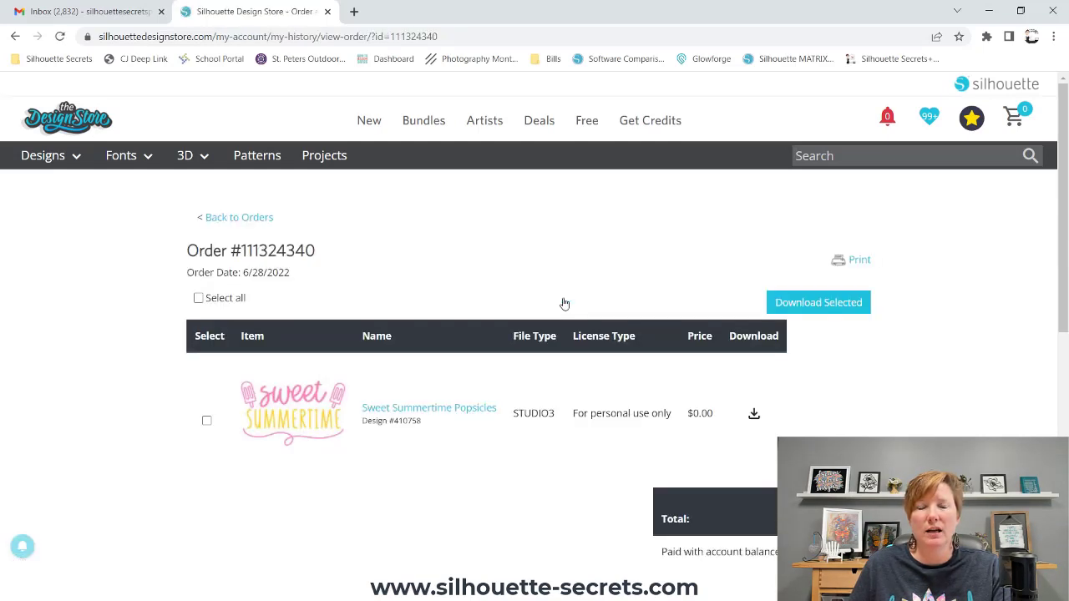
{"action": "left_click", "coordinate": [824, 309]}
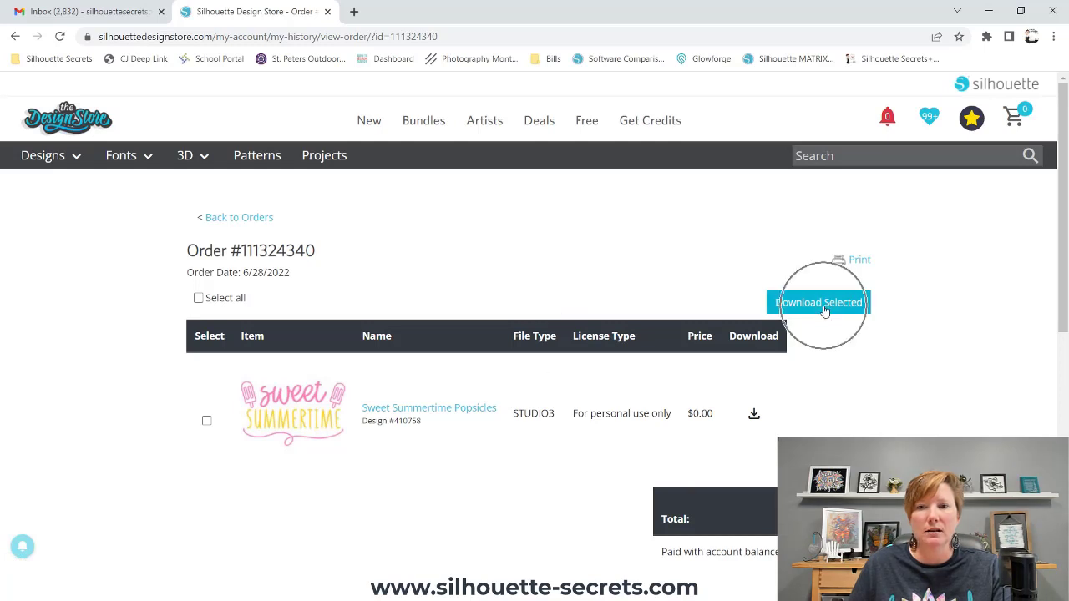
{"action": "left_click", "coordinate": [754, 417]}
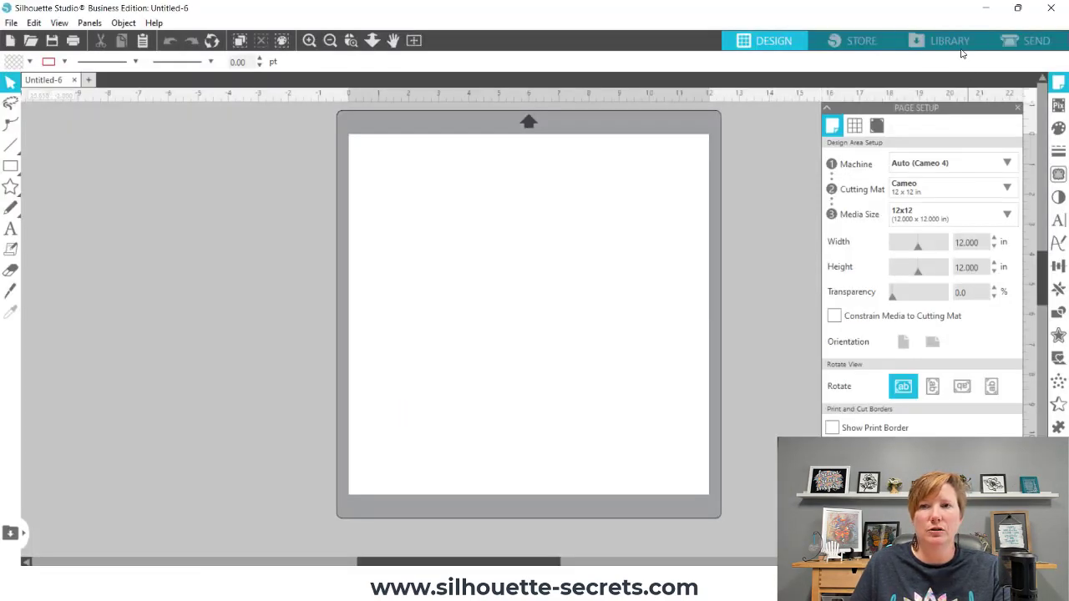
- Search the Silhouette Studio library for 'popsicle' to list the five popsicle designs
{"action": "left_click", "coordinate": [952, 42]}
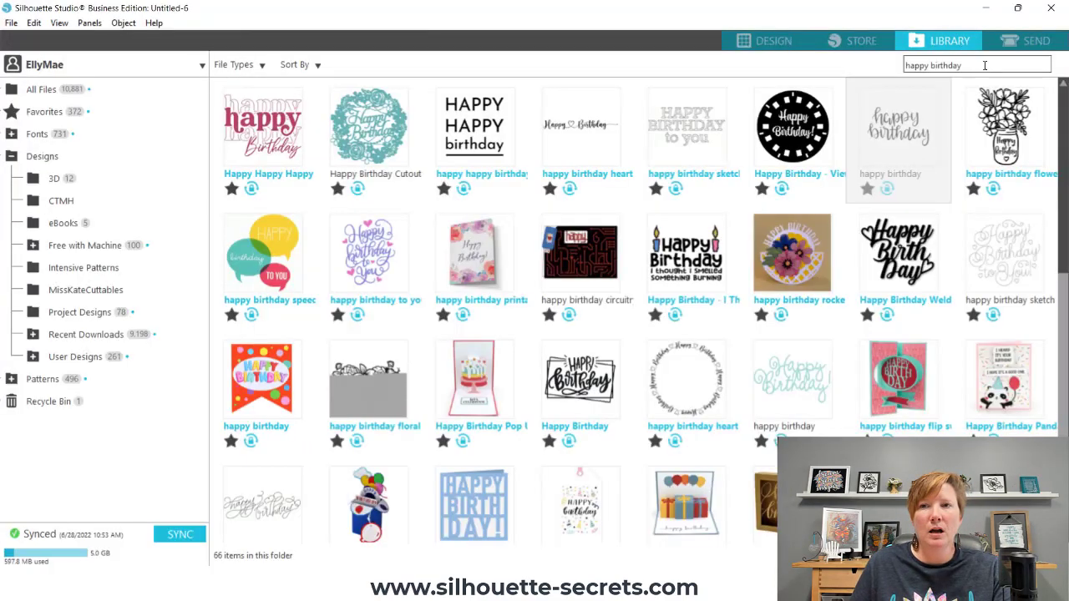
{"action": "type", "text": "popsicle"}
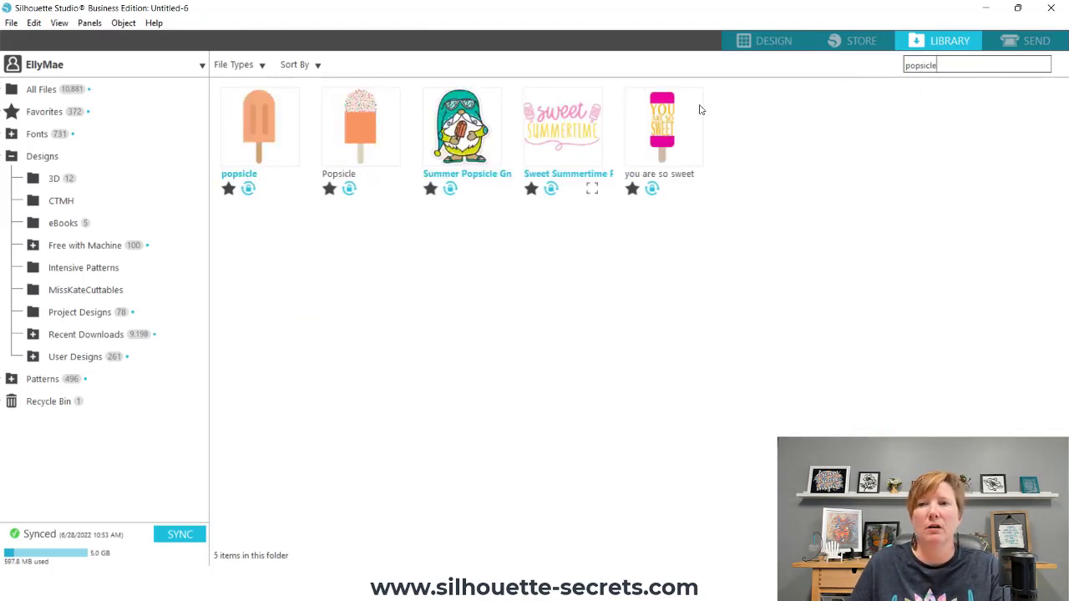
{"action": "mouse_move", "coordinate": [547, 112]}
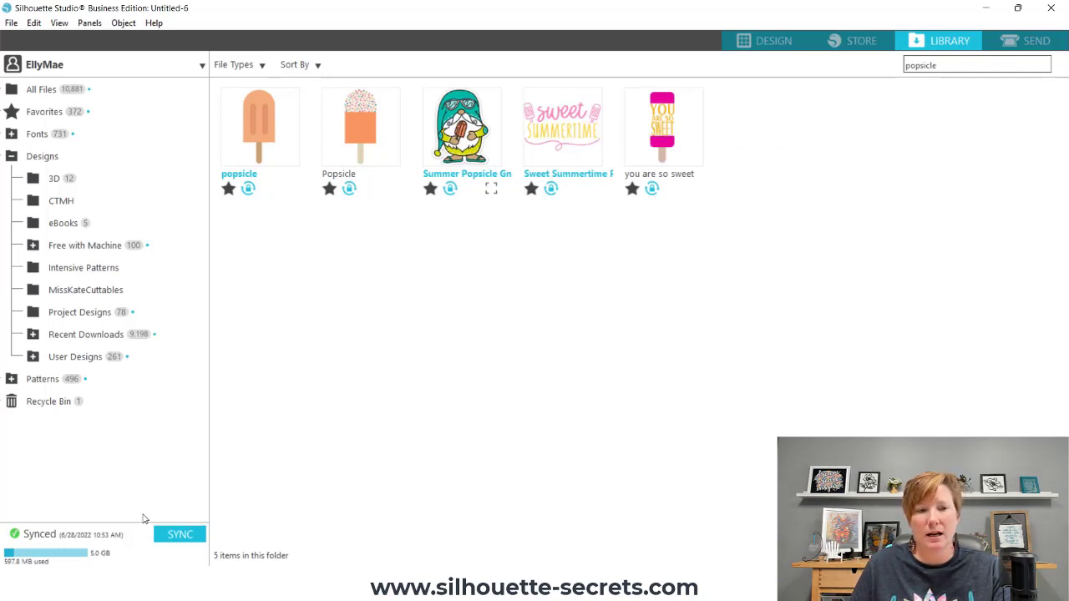
- Take the library offline with the account menu's Work Offline option
{"action": "left_click", "coordinate": [38, 537]}
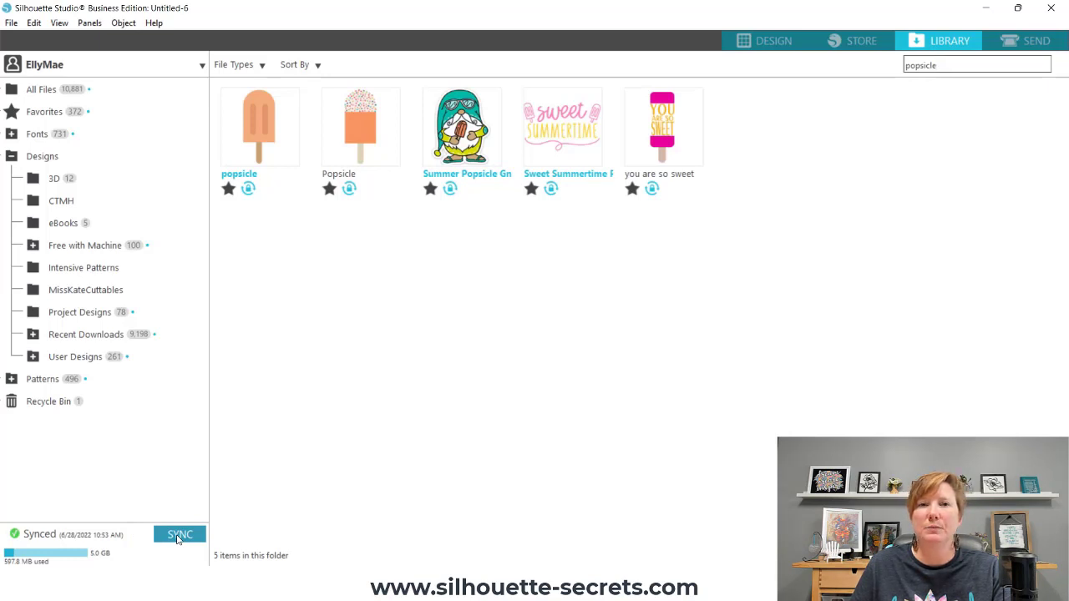
{"action": "left_click", "coordinate": [57, 67]}
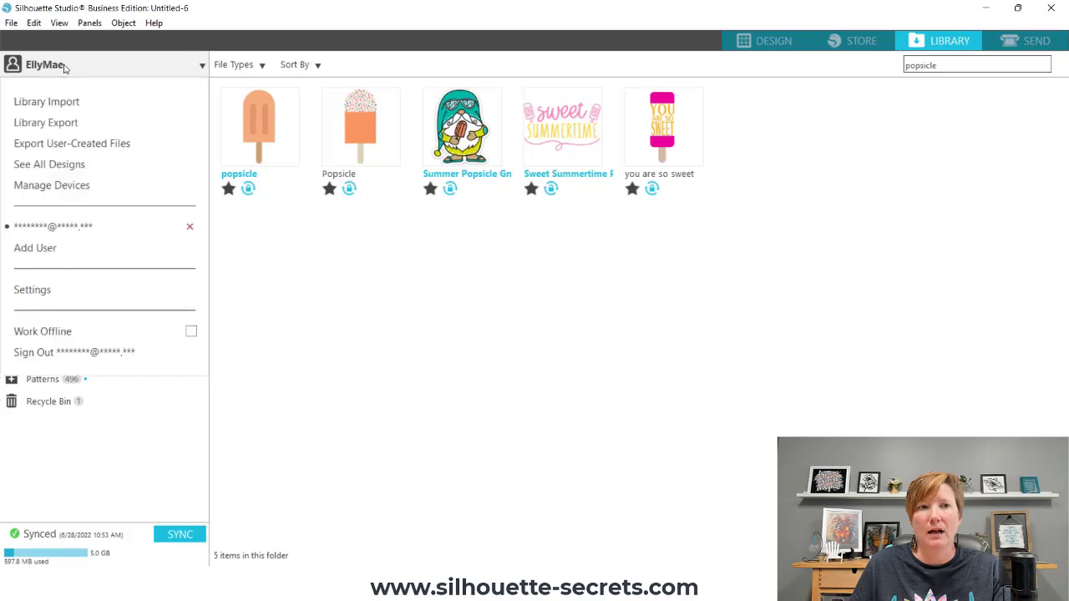
{"action": "left_click", "coordinate": [191, 332]}
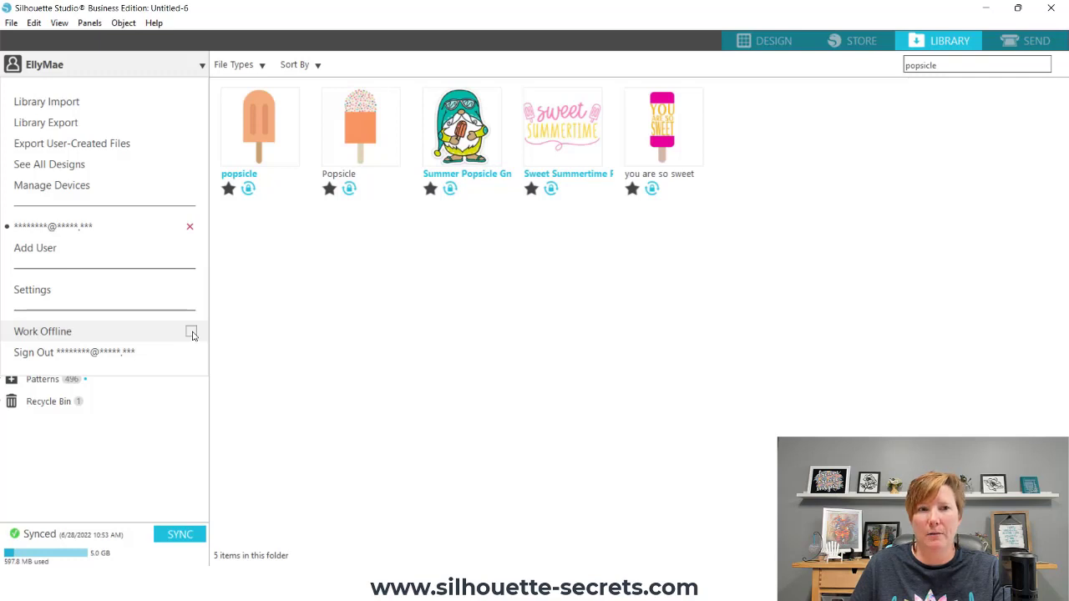
{"action": "left_click", "coordinate": [192, 333]}
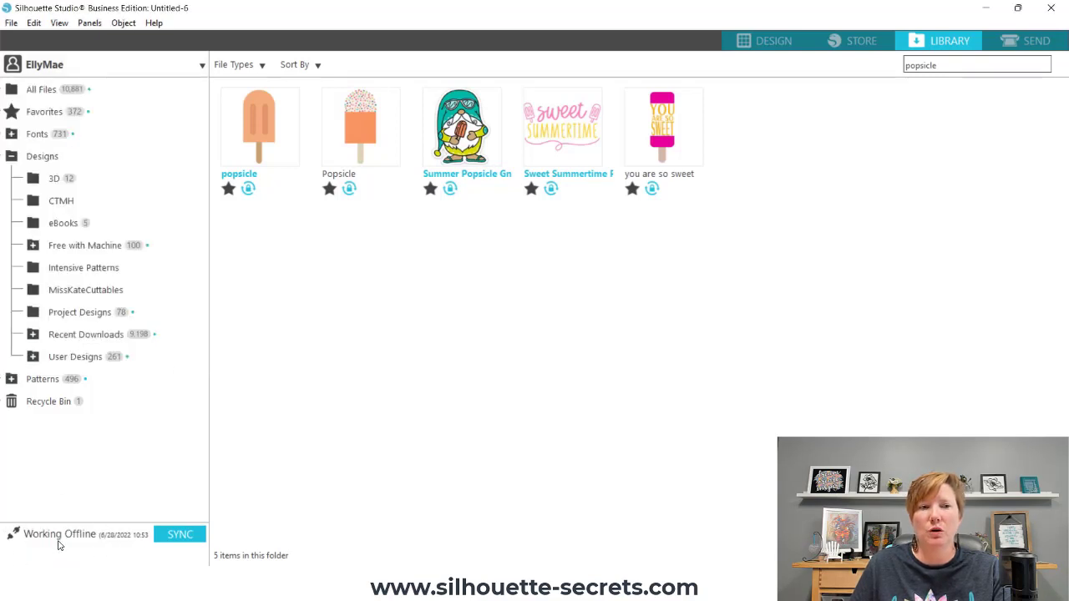
- Turn Work Offline back off so the library resyncs, then close the account menu
{"action": "left_click", "coordinate": [84, 67]}
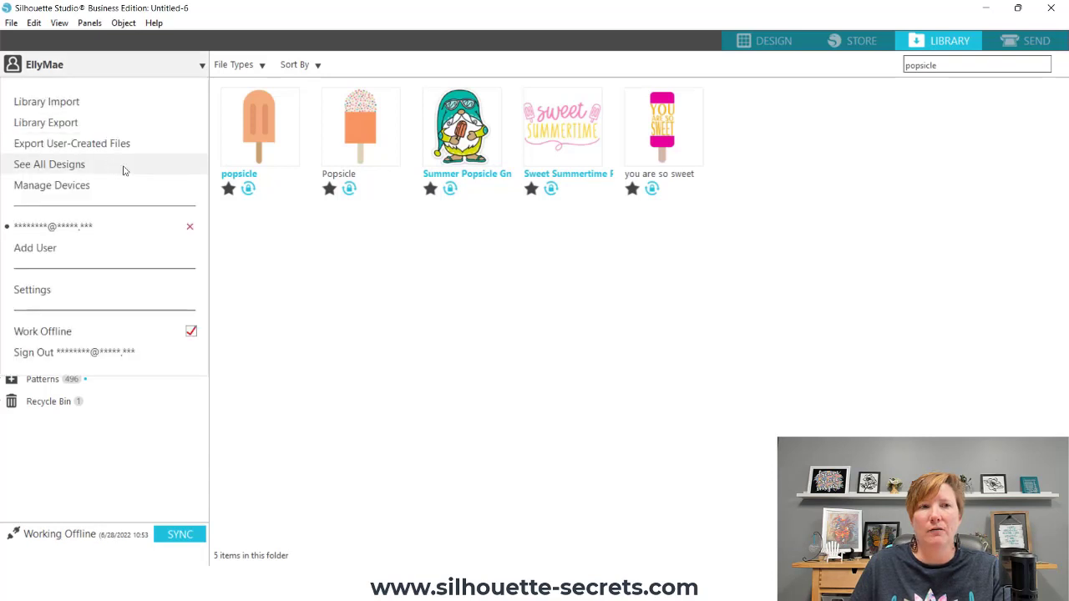
{"action": "left_click", "coordinate": [191, 333]}
{"action": "left_click", "coordinate": [191, 332]}
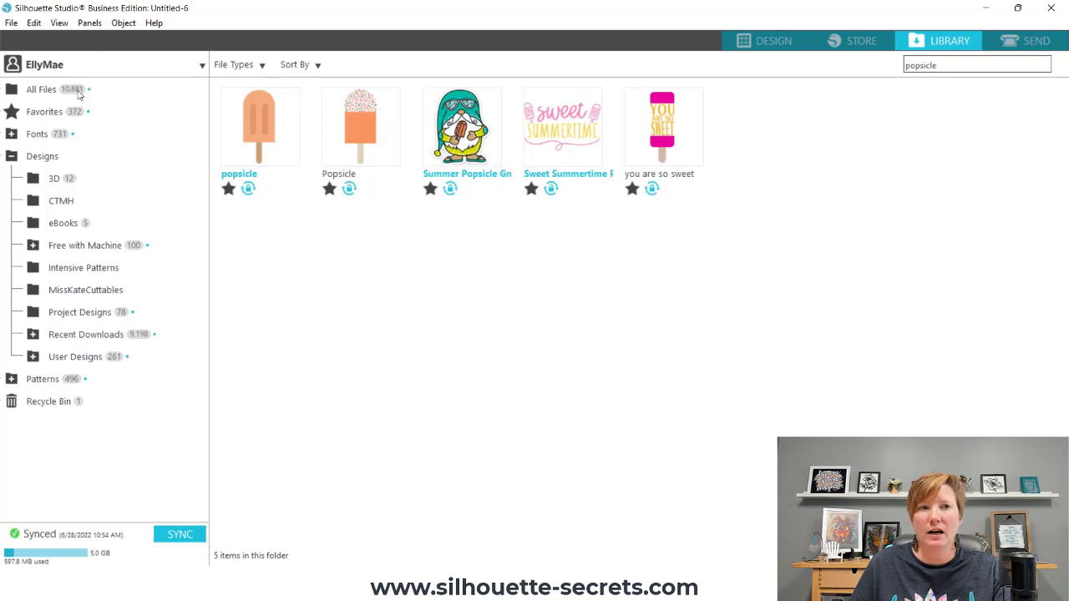
{"action": "mouse_move", "coordinate": [64, 67]}
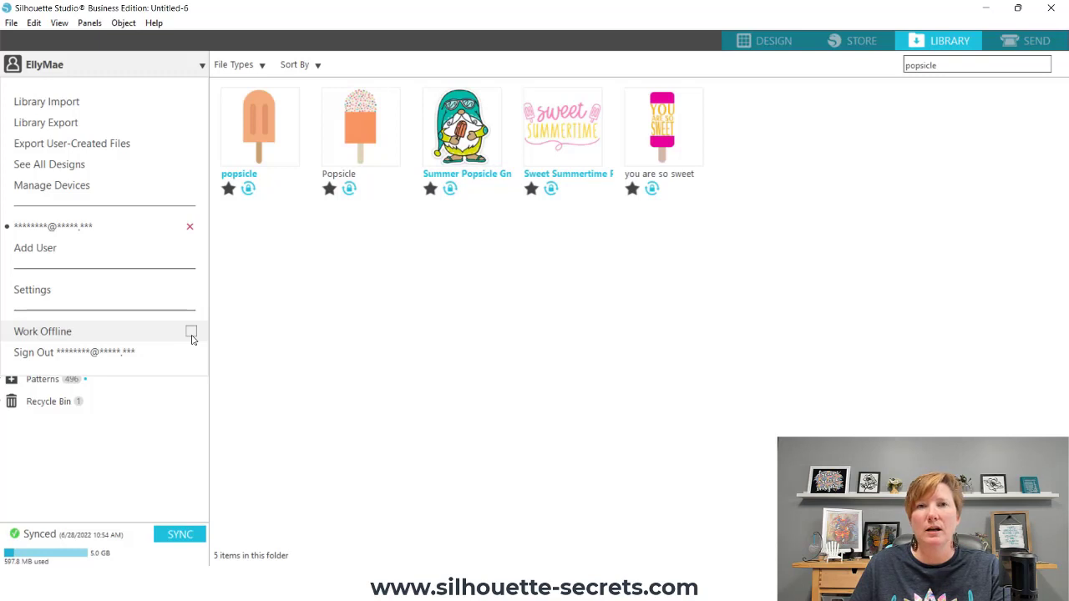
{"action": "left_click", "coordinate": [242, 322]}
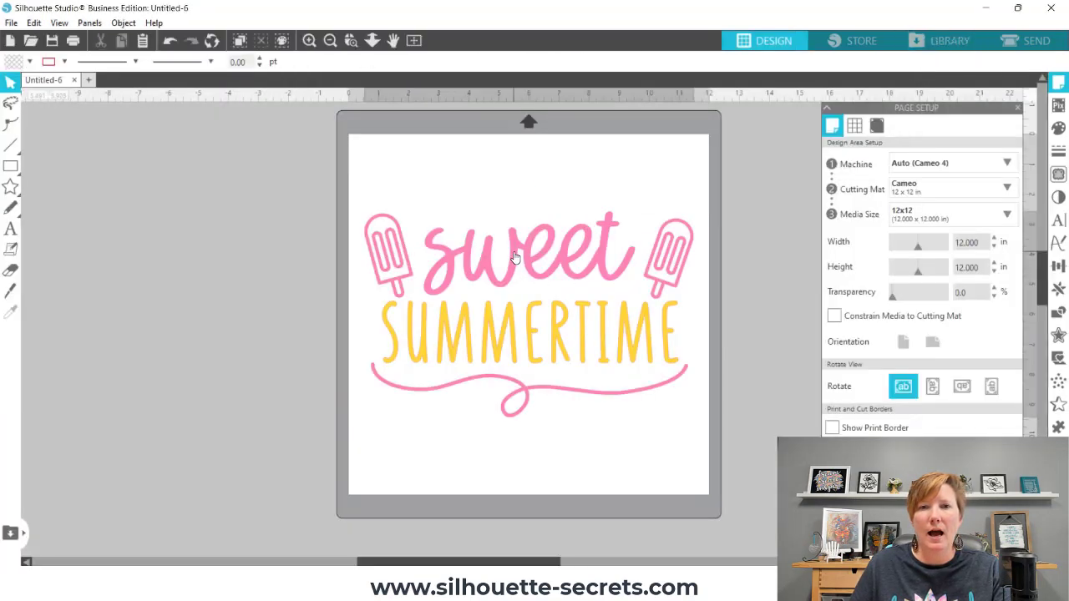
{"action": "left_click", "coordinate": [515, 258]}
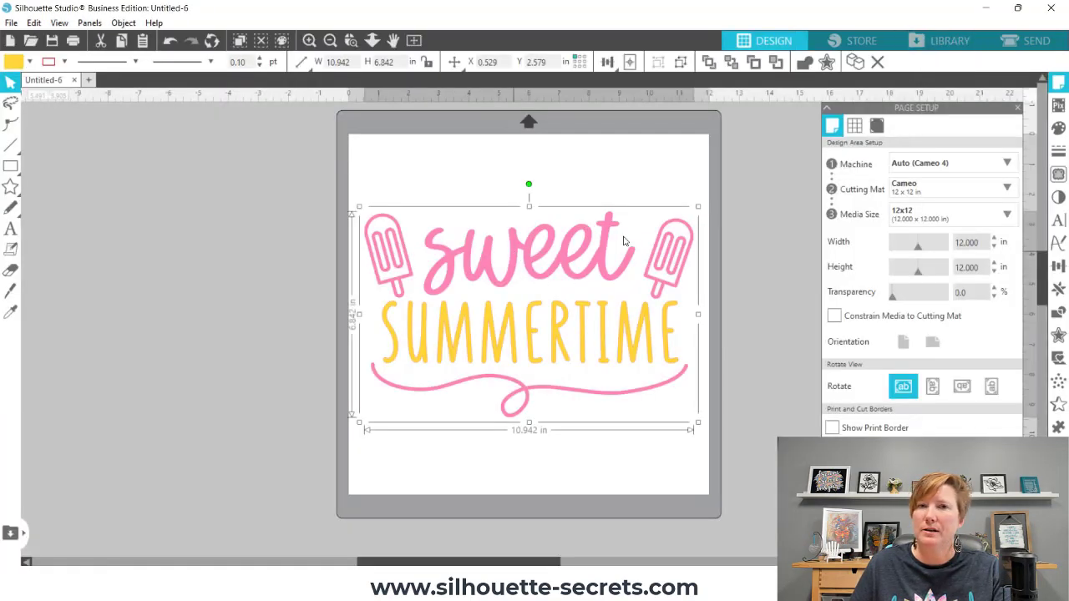